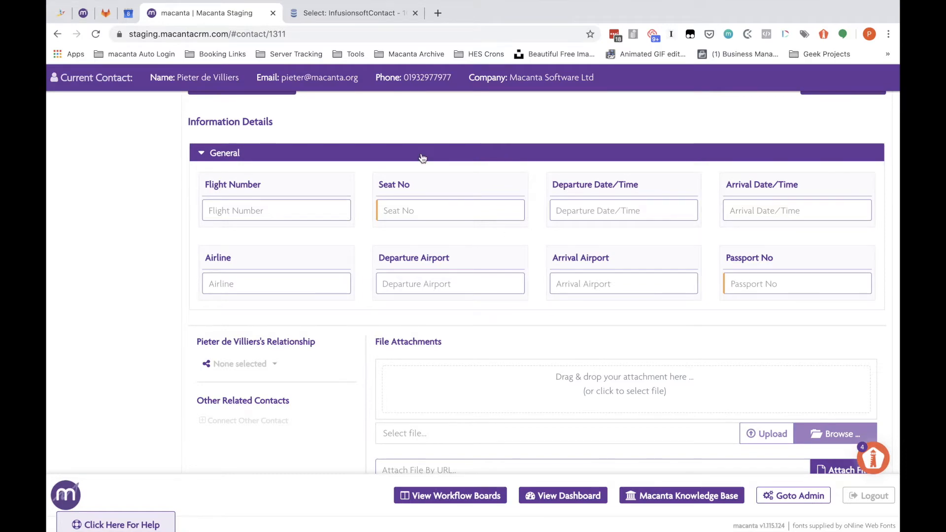
Step: Switch to the SampleSpreadsheetDO spreadsheet in Numbers, move its window fully into view, and examine the Contact Relationship entries
key("ctrl+Left")
key("ctrl+Left")
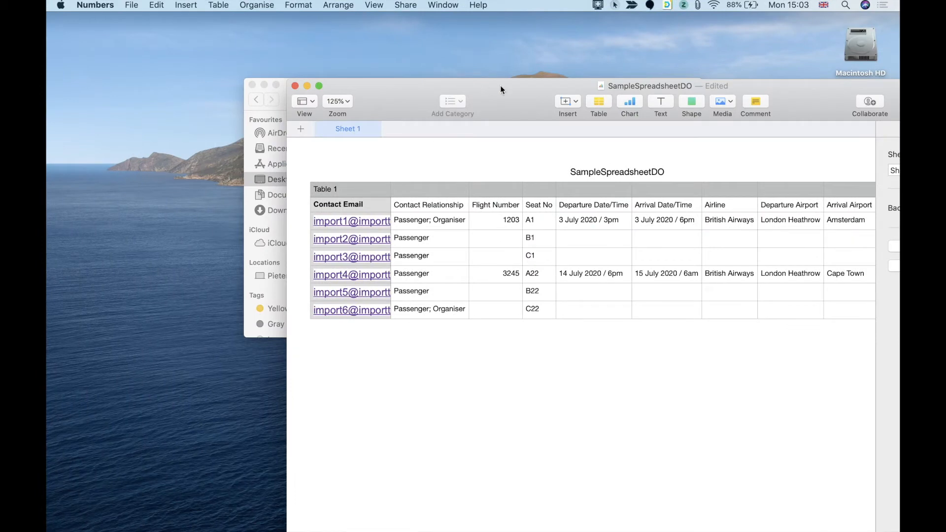
left_click_drag(500, 89, 284, 30)
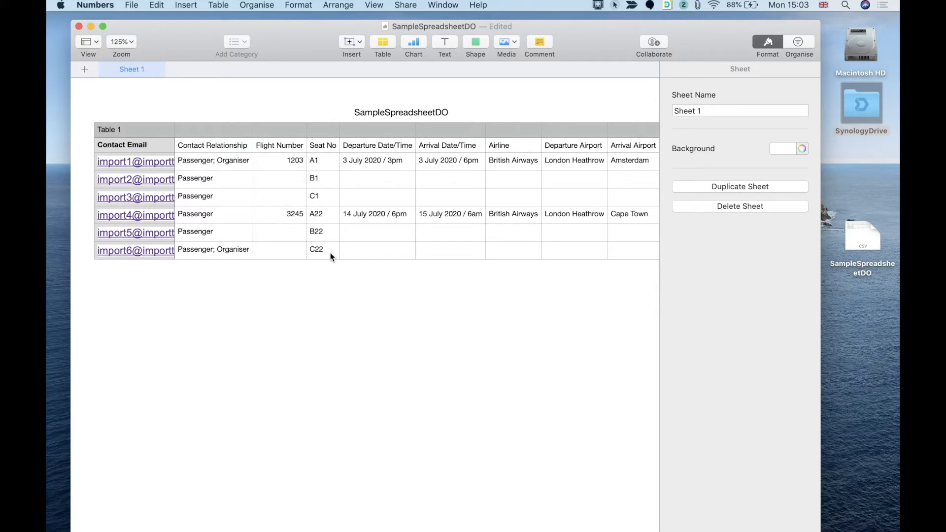
left_click(210, 217)
left_click(224, 233)
left_click(224, 250)
left_click(282, 217)
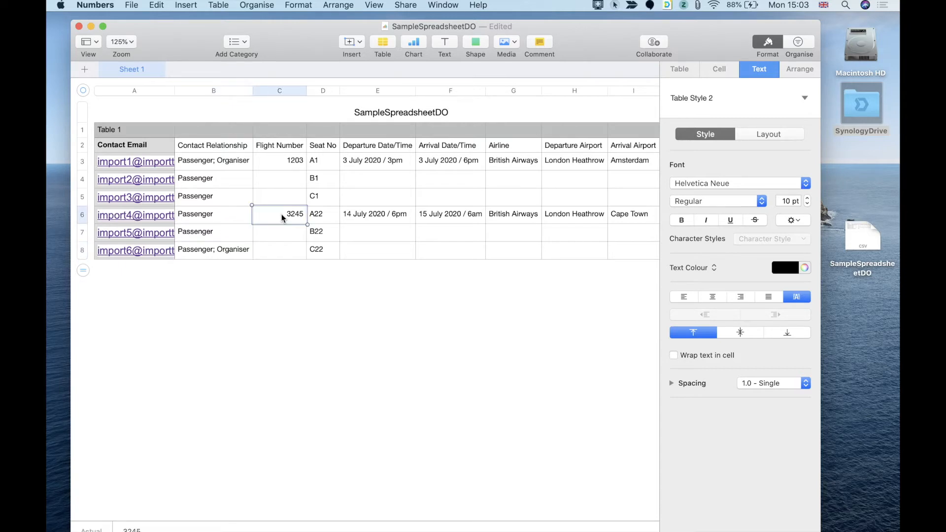
left_click(234, 197)
left_click(230, 180)
left_click(226, 167)
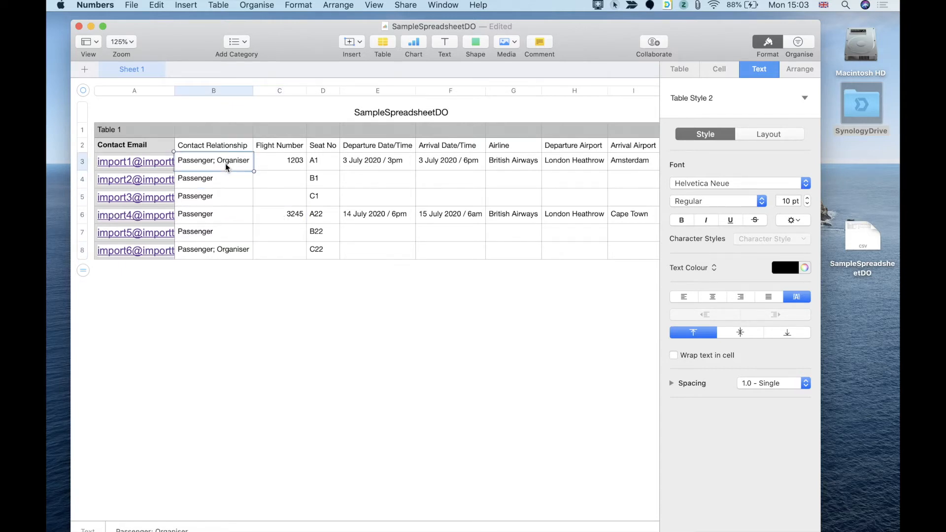
Step: Examine which rows have a Flight Number and which are blank, and review the remaining columns through Passport No
left_click(278, 168)
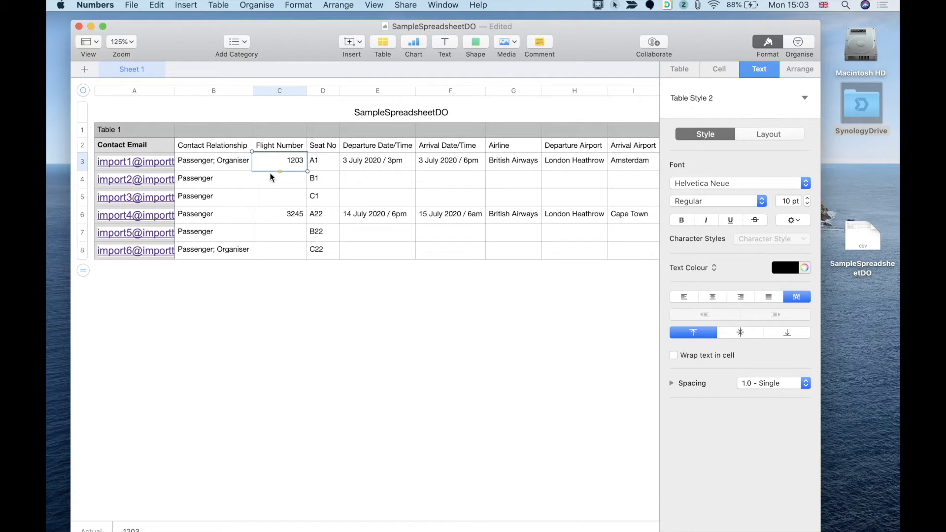
left_click(279, 214)
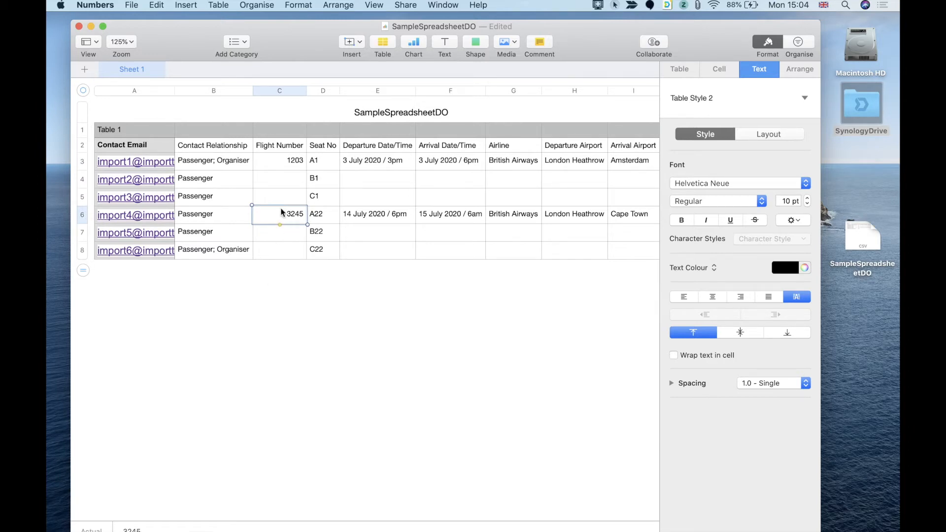
left_click(277, 167)
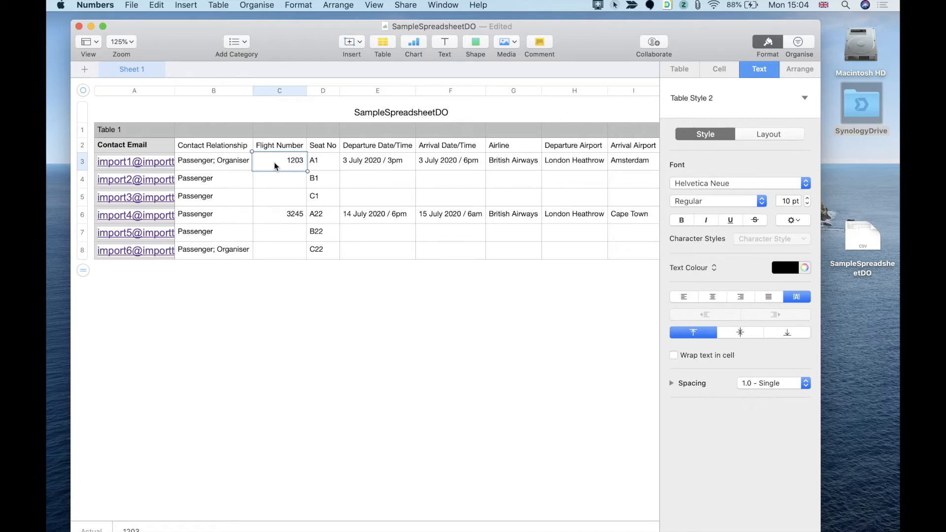
left_click(282, 180)
left_click(290, 199)
left_click(279, 218)
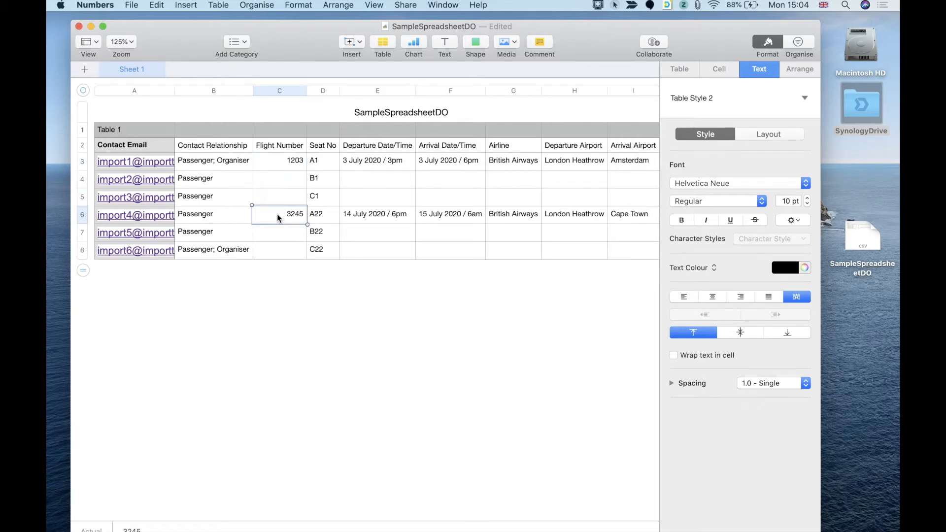
left_click(283, 231)
left_click(283, 250)
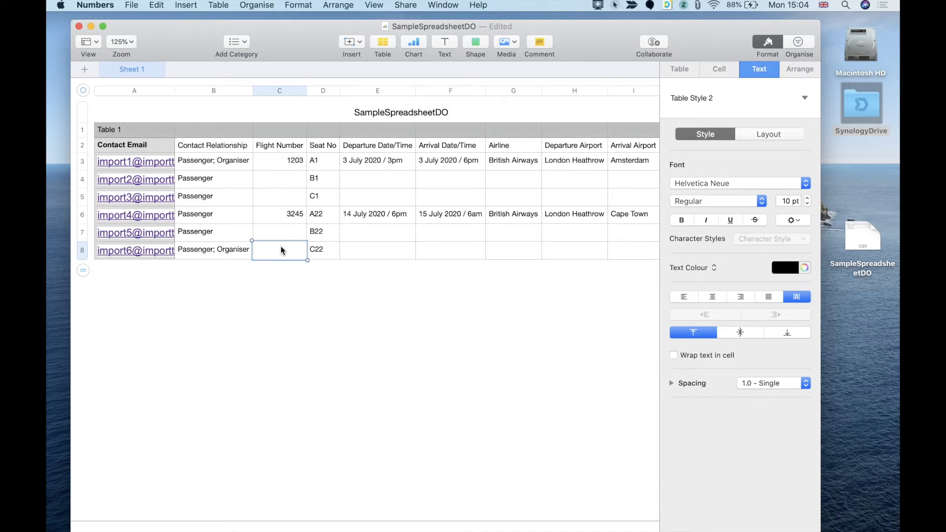
scroll(542, 213, "right", 5)
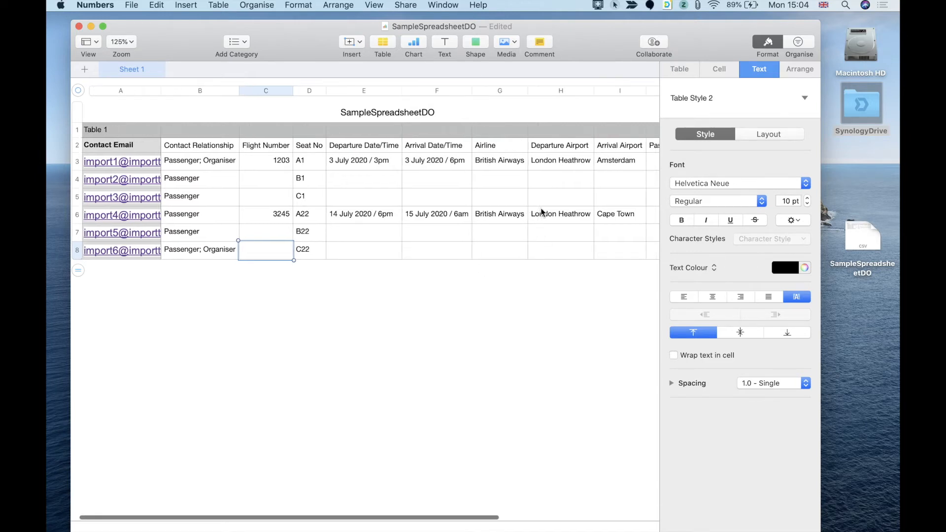
scroll(542, 213, "right", 1)
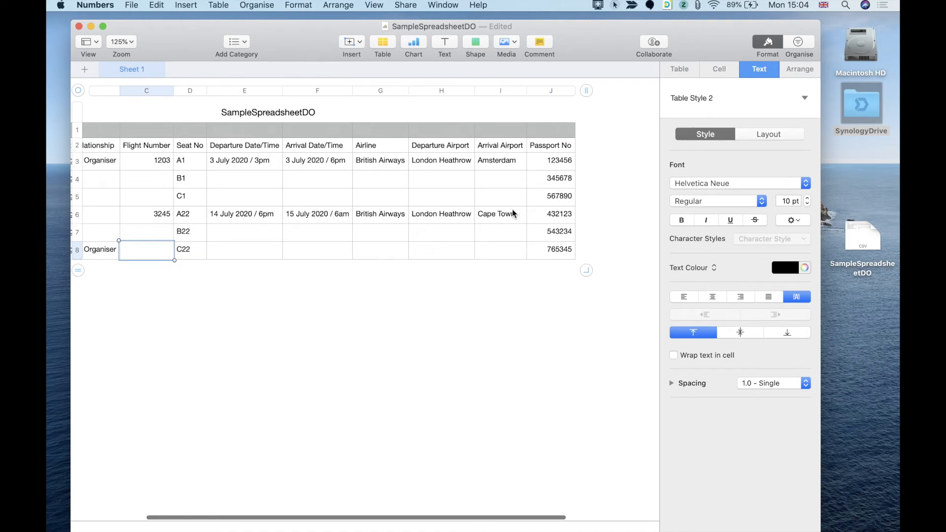
scroll(428, 242, "left", 6)
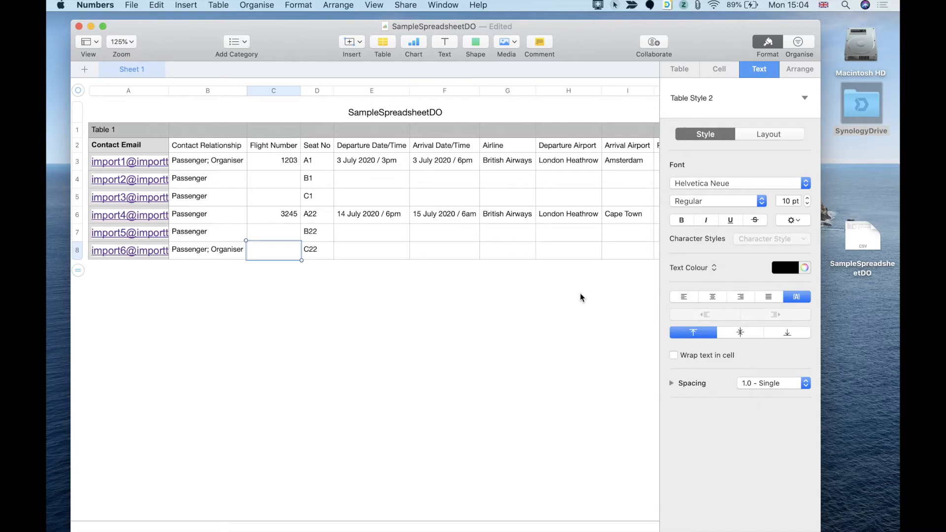
Step: Switch back to Macanta in the browser and open the Data Imports tool in the Admin section
key("ctrl+Right")
key("ctrl+Right")
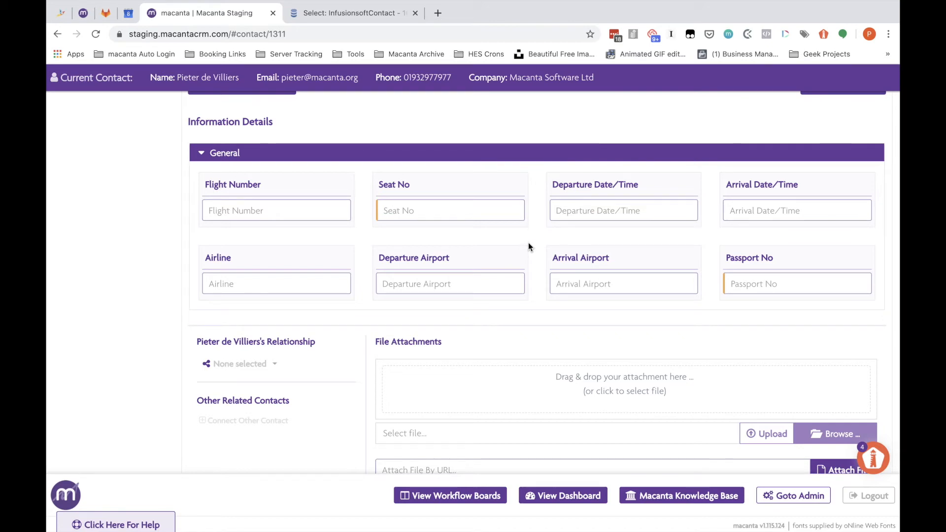
scroll(528, 243, "up", 7)
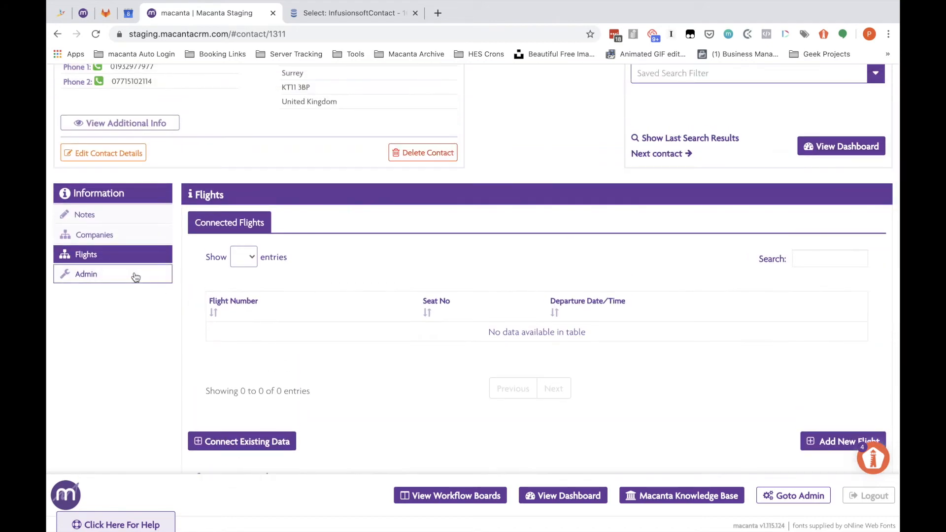
left_click(134, 273)
scroll(471, 254, "down", 1)
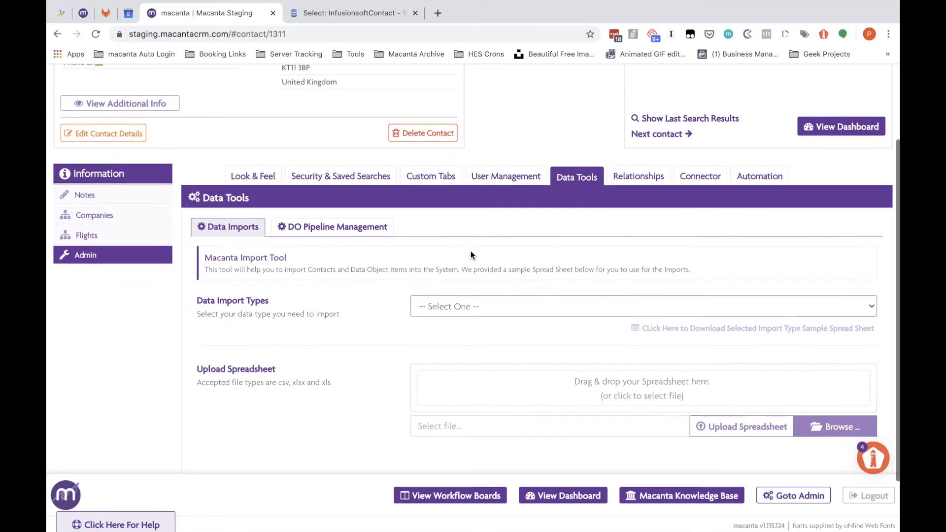
scroll(479, 249, "down", 2)
Step: Set the data import type to Flights and the data object identifying field to Flight Number (CD field)
left_click(478, 245)
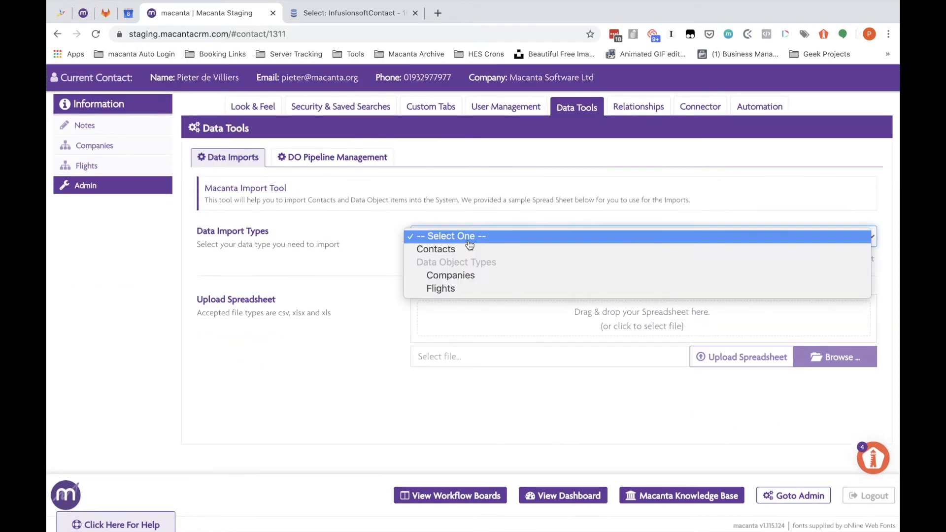
left_click(453, 291)
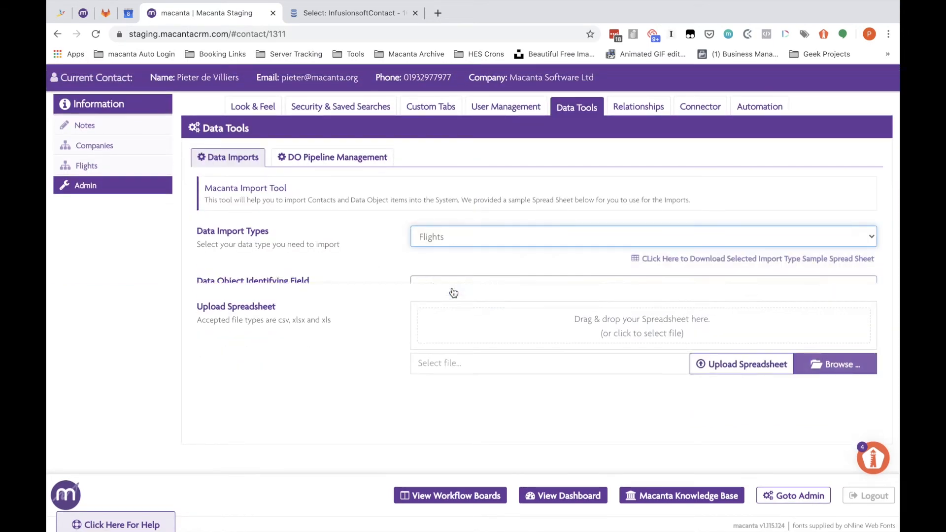
scroll(513, 302, "down", 1)
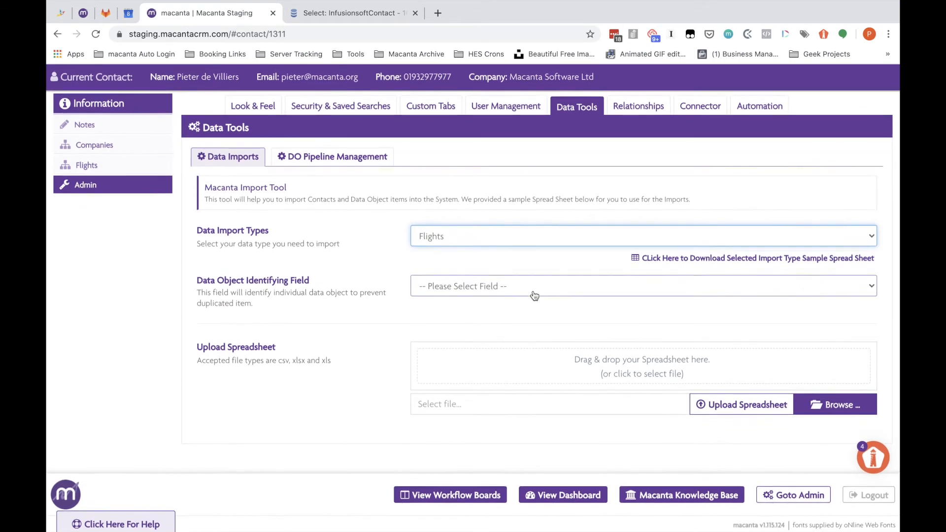
left_click(490, 295)
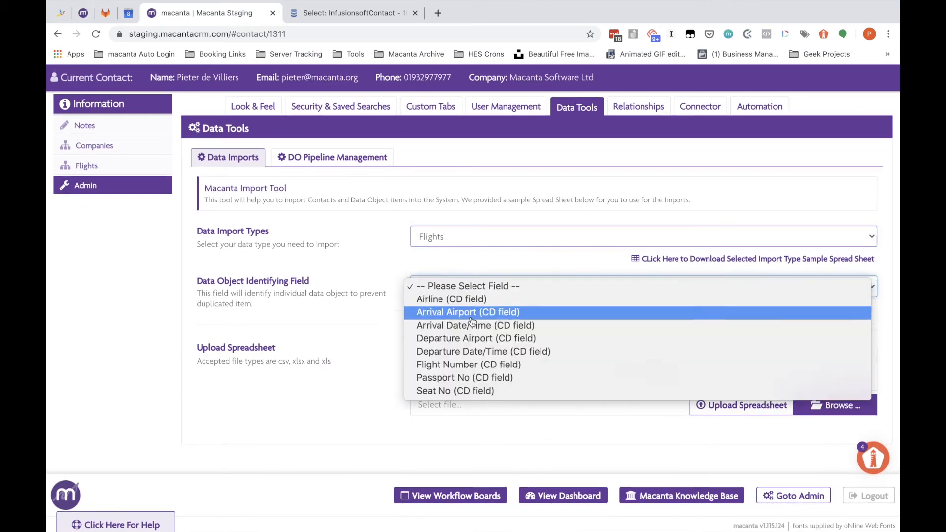
left_click(465, 367)
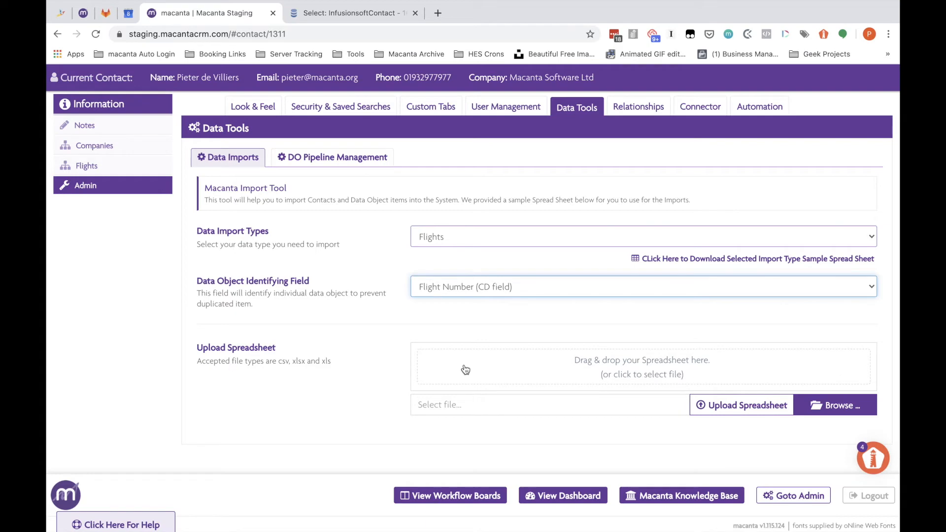
Step: Choose SampleSpreadsheetDO.csv from the Desktop, upload it for import, and dismiss the resulting message
left_click(832, 408)
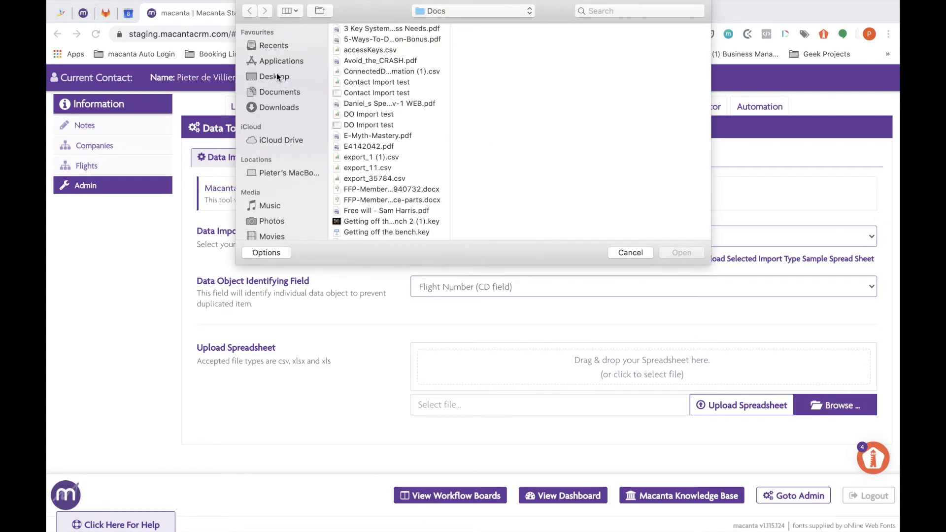
left_click(276, 76)
left_click(394, 29)
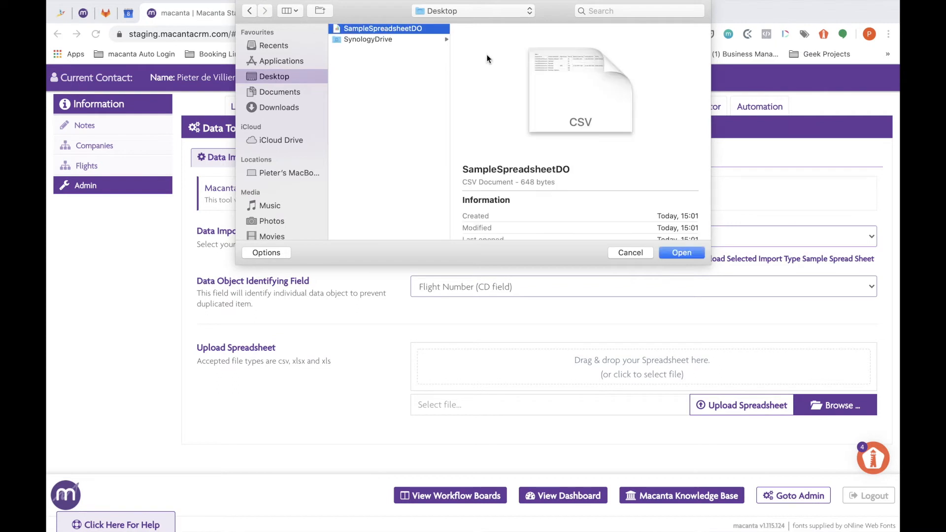
left_click(677, 252)
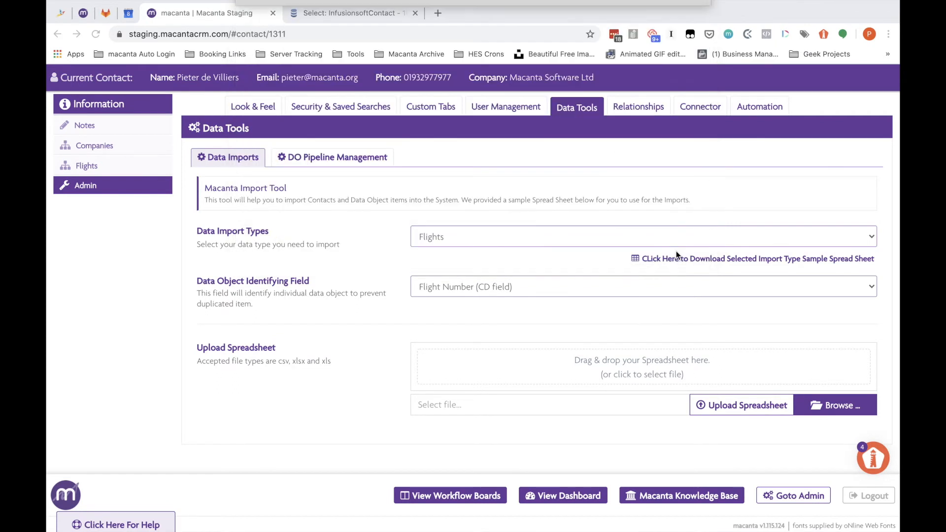
scroll(582, 334, "down", 2)
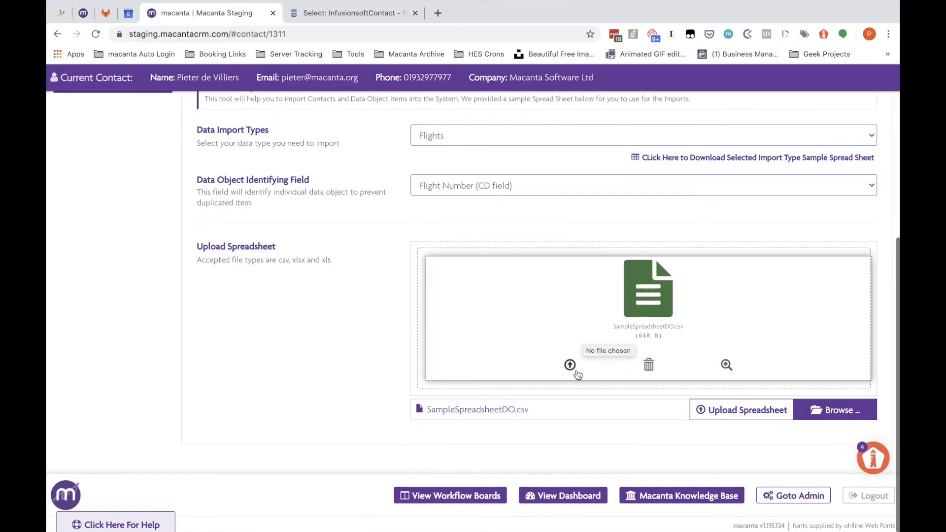
left_click(572, 365)
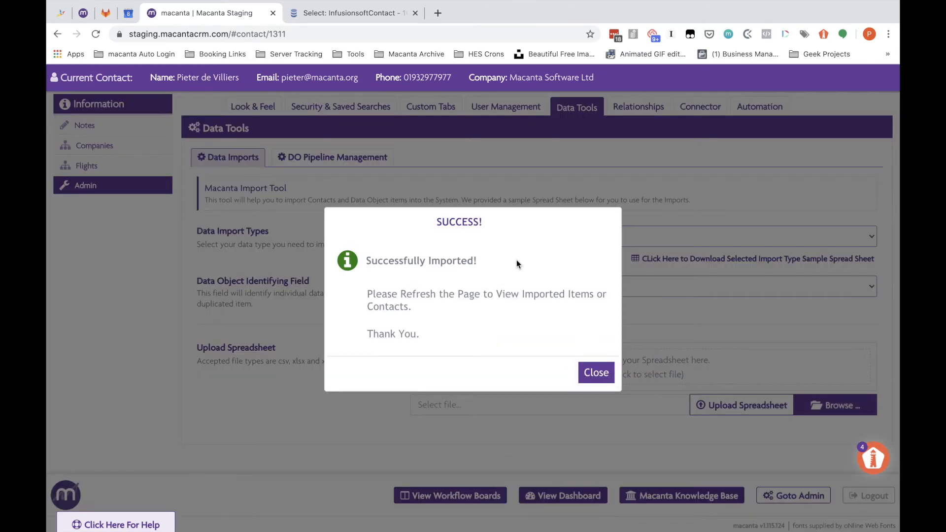
left_click(596, 373)
Step: Search contacts by name for "import" and open the first test contact in the results
scroll(597, 375, "up", 4)
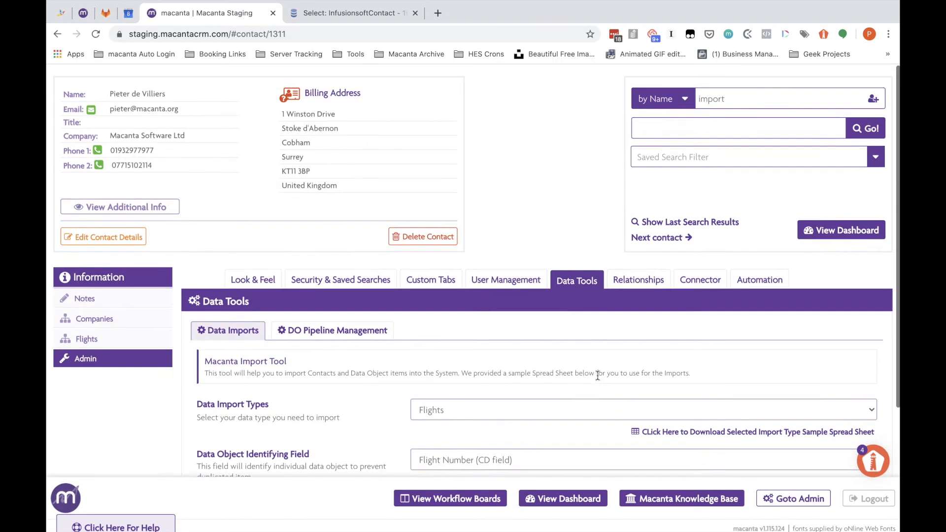
left_click(736, 95)
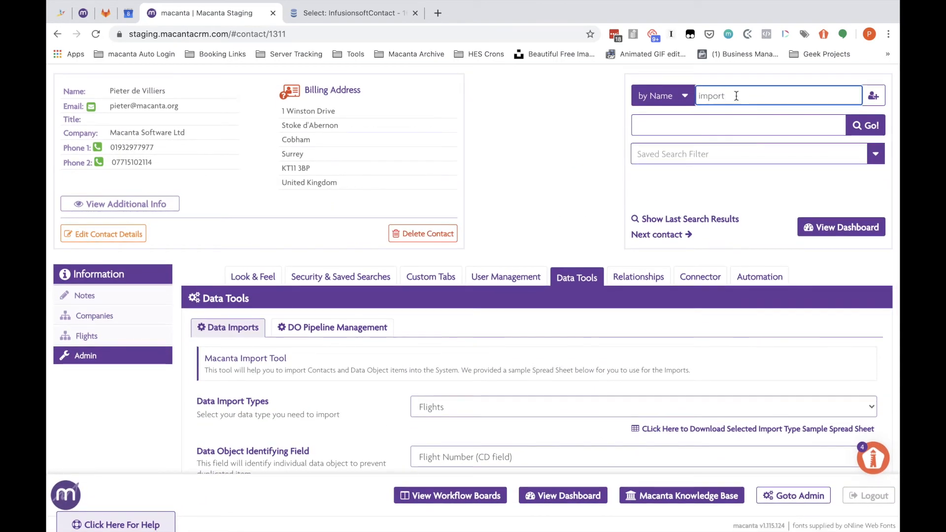
key("Return")
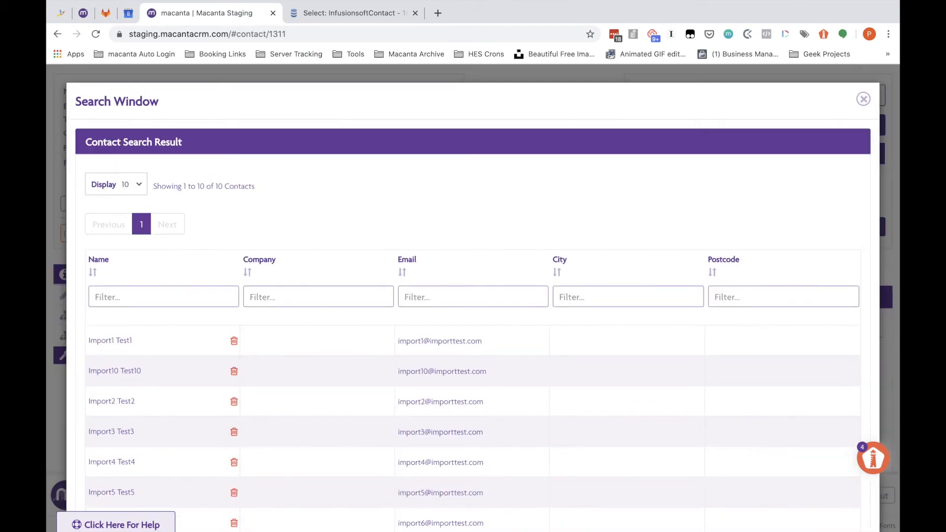
left_click(110, 344)
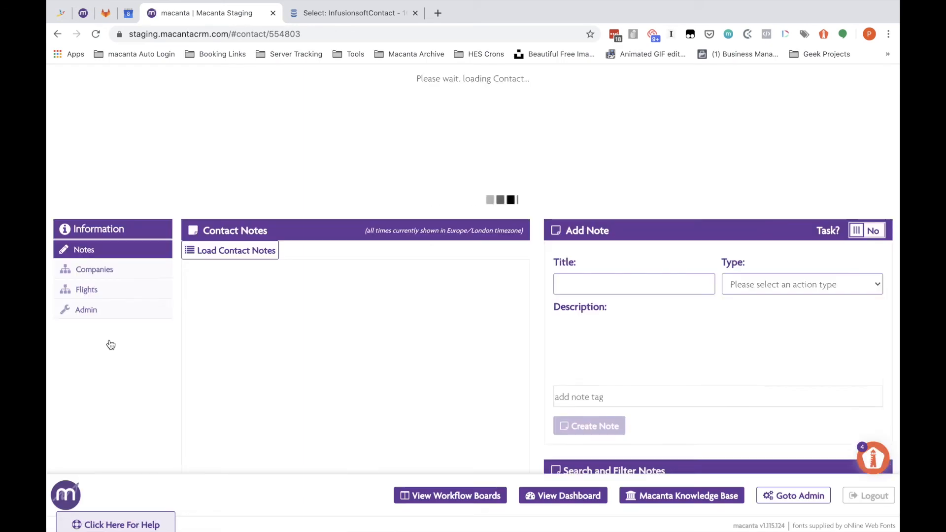
Step: Open the contact's connected flight and examine its information details, the contact's relationship and the other related contacts
left_click(103, 324)
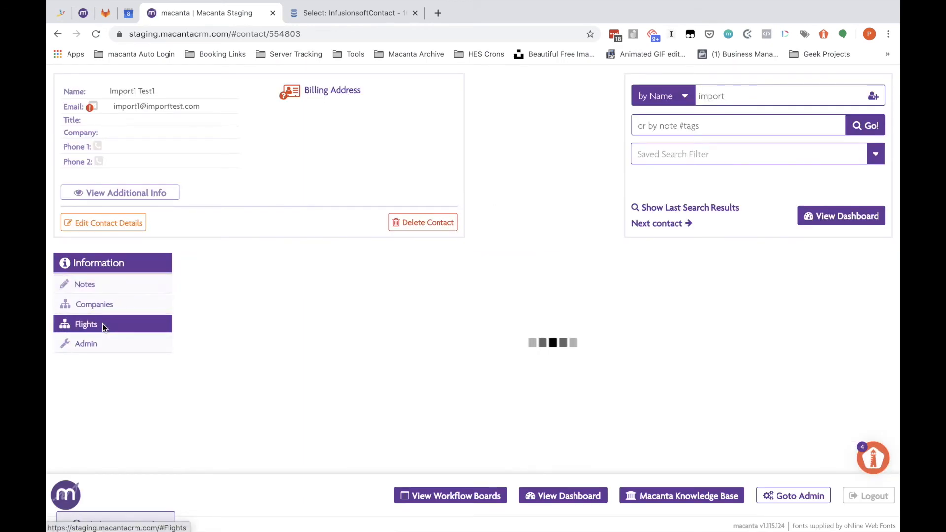
scroll(437, 342, "down", 2)
left_click(397, 303)
scroll(397, 303, "down", 3)
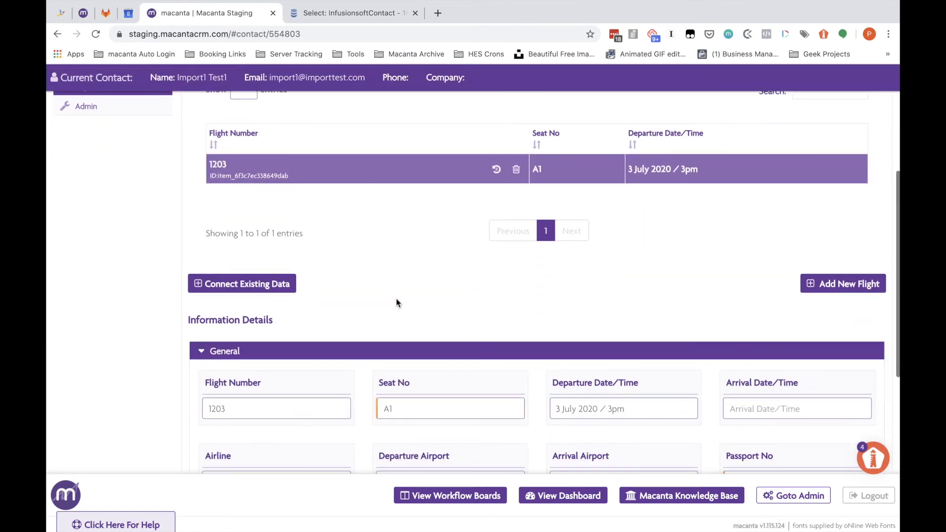
scroll(396, 301, "down", 3)
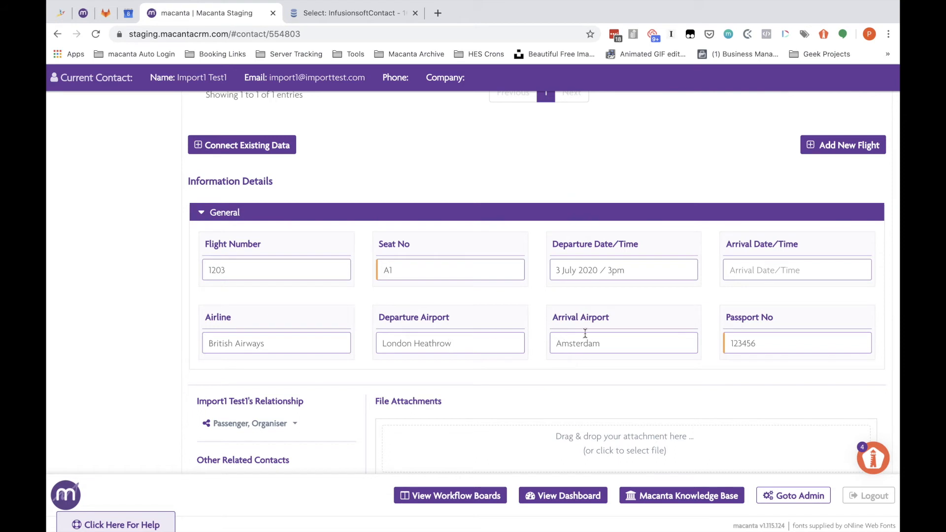
scroll(442, 345, "down", 2)
scroll(442, 348, "down", 2)
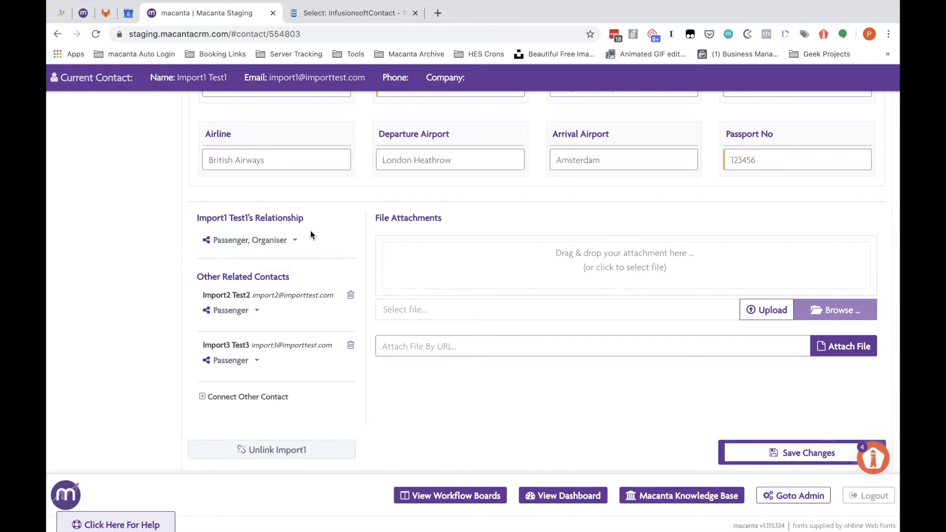
scroll(311, 232, "up", 3)
scroll(311, 232, "down", 2)
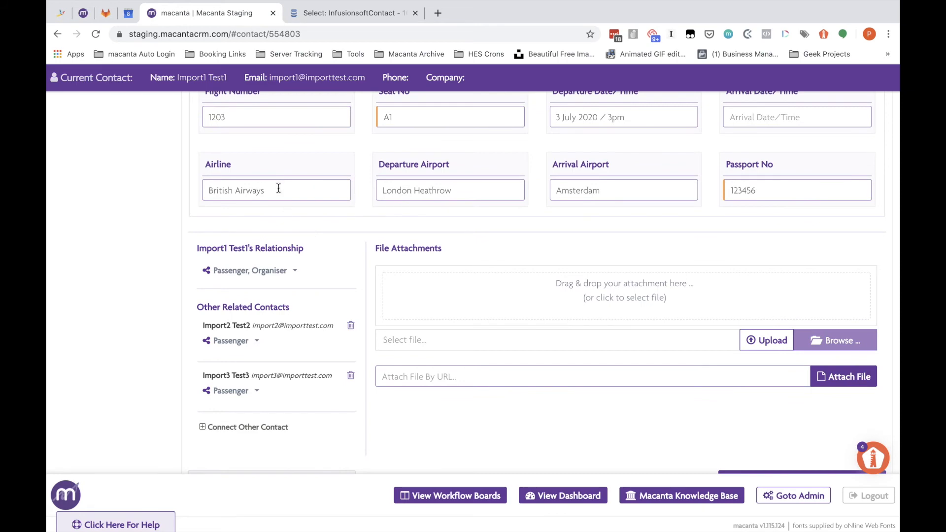
Step: Search contacts by name for "import" again and open the test contact numbered 4
scroll(277, 187, "up", 10)
left_click(746, 103)
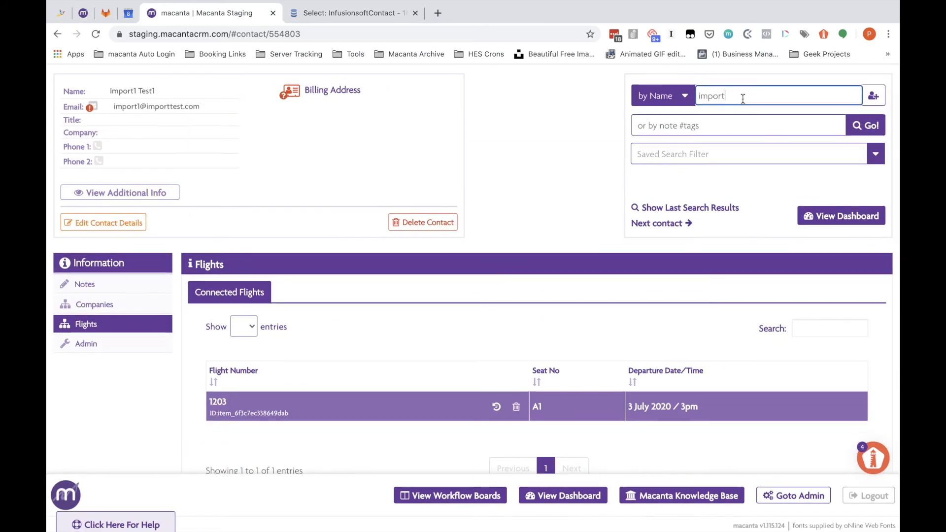
key("Return")
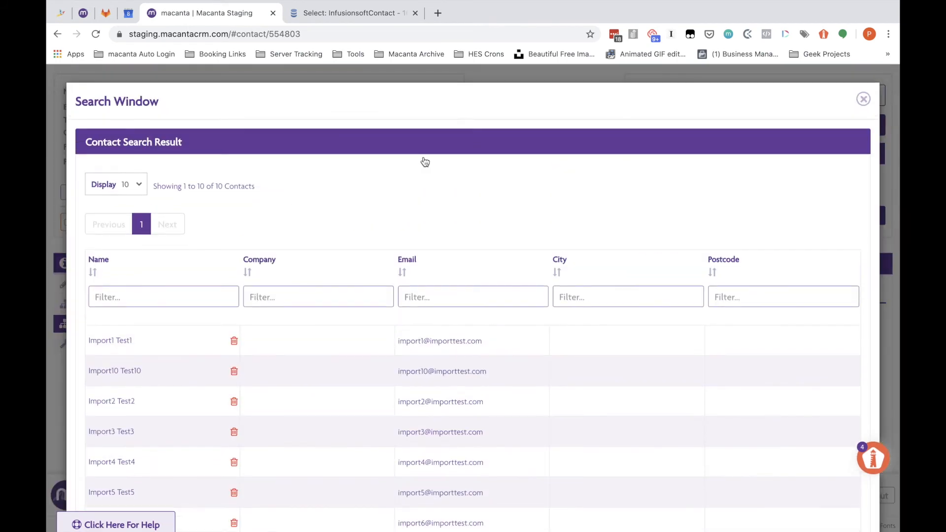
scroll(197, 371, "down", 3)
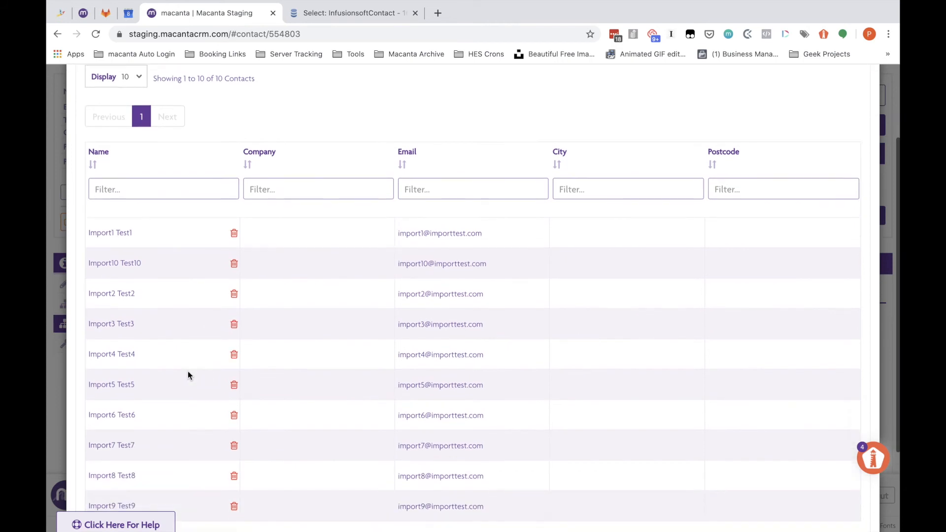
left_click(116, 356)
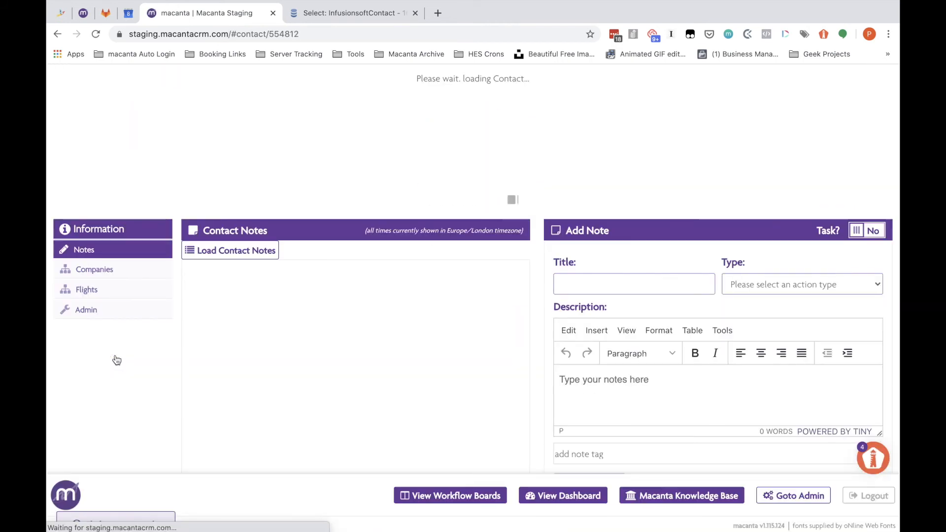
Step: Open this contact's connected flight and examine its seat, passport and airport details, the contact's relationship and the other related contacts
left_click(92, 325)
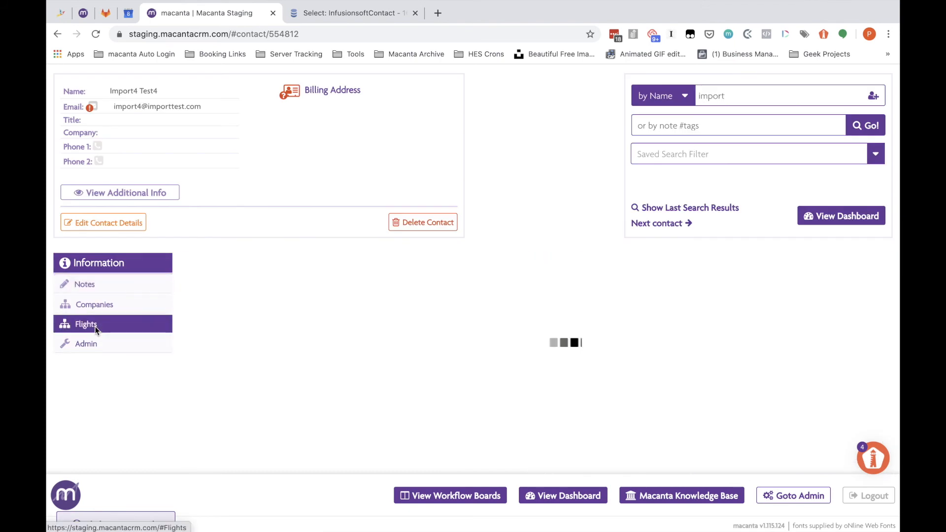
left_click(350, 407)
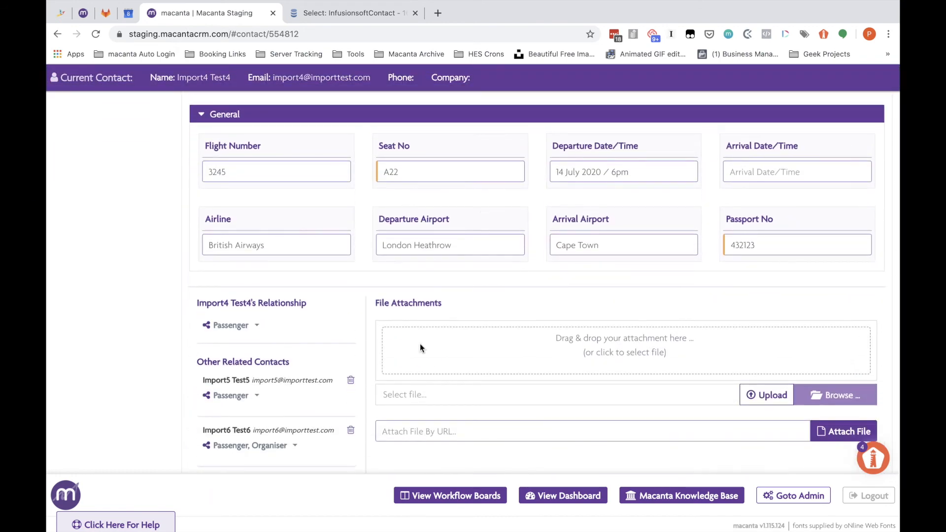
scroll(419, 344, "down", 3)
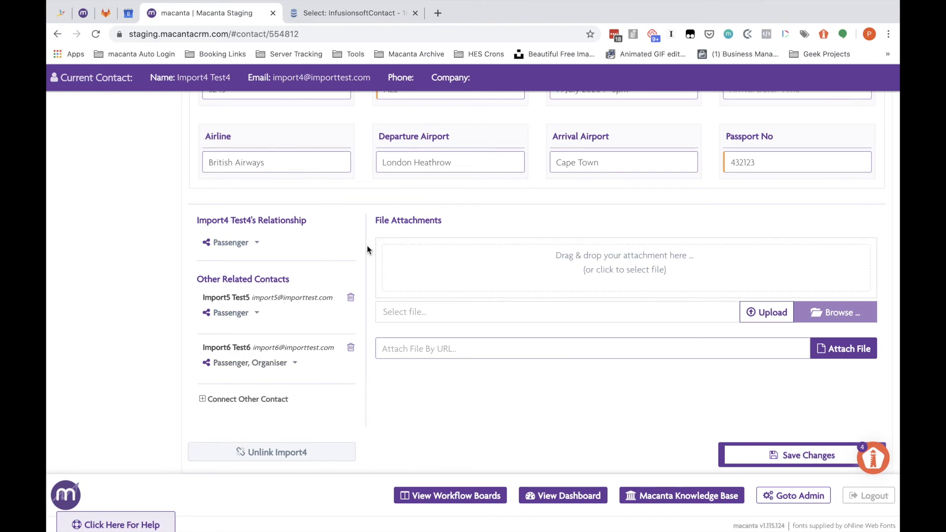
scroll(367, 246, "up", 2)
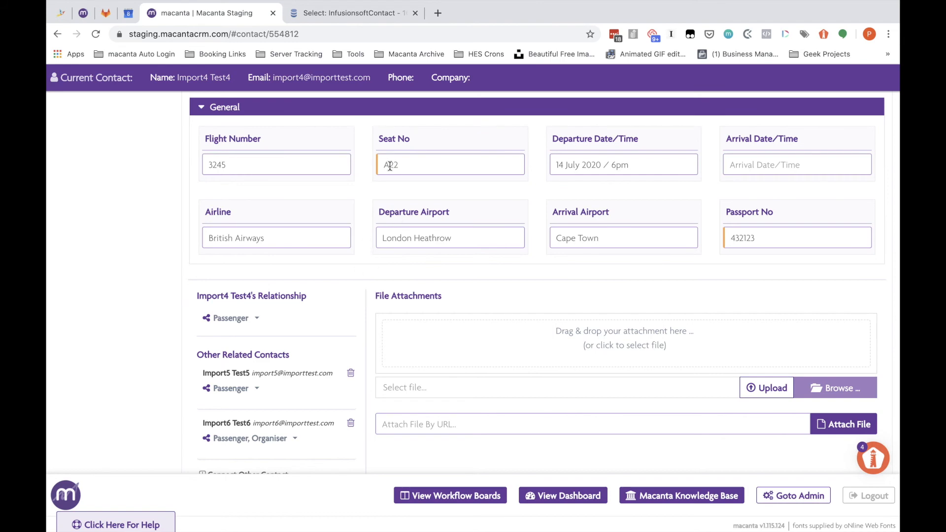
scroll(369, 222, "up", 10)
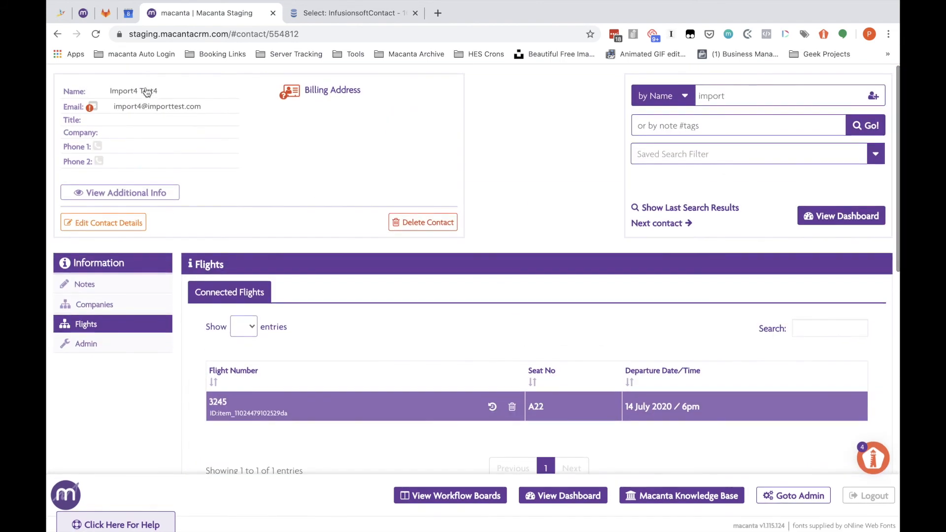
scroll(345, 251, "down", 8)
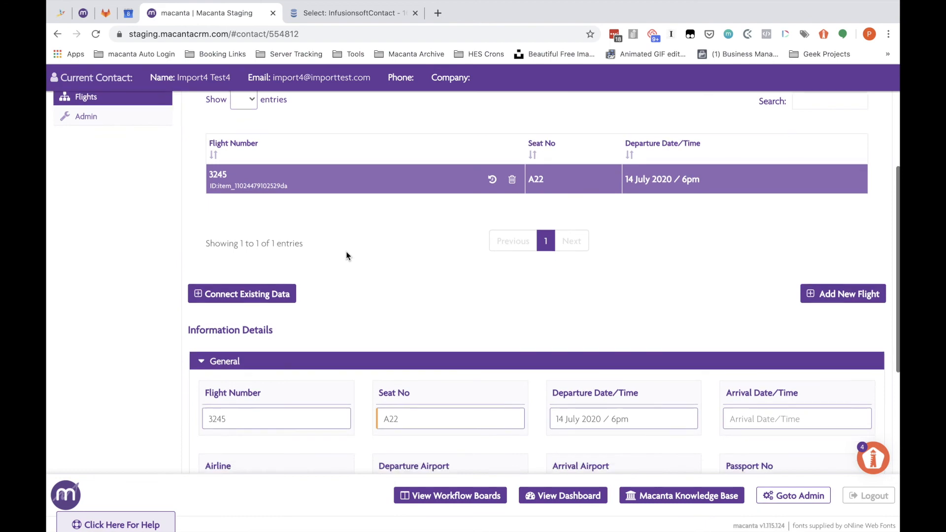
scroll(384, 281, "down", 2)
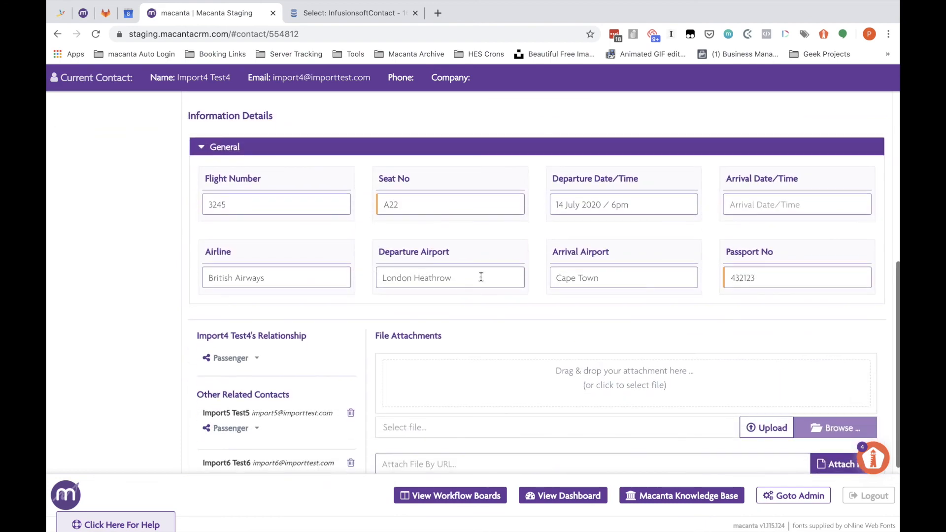
scroll(365, 296, "down", 3)
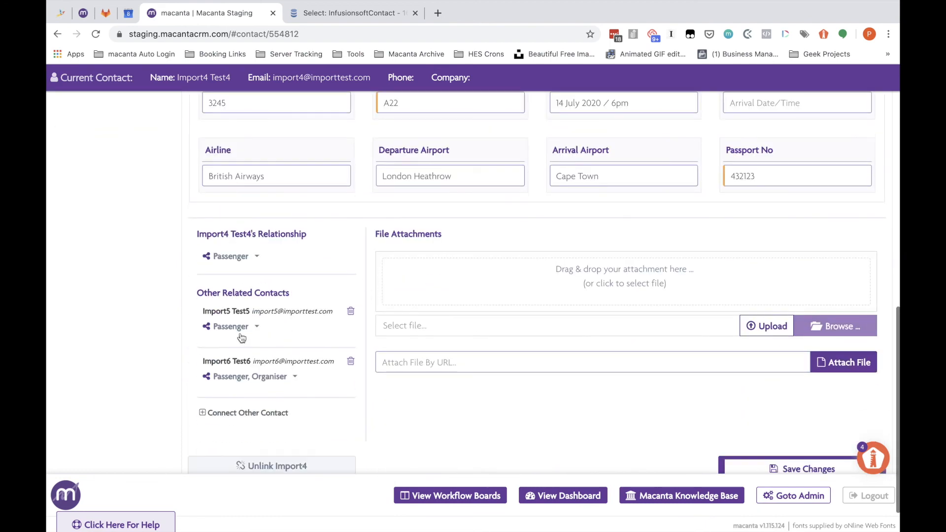
Step: Open the related test contact numbered 5 from the flight and examine that contact's connected flight, seat and passport details
left_click(219, 312)
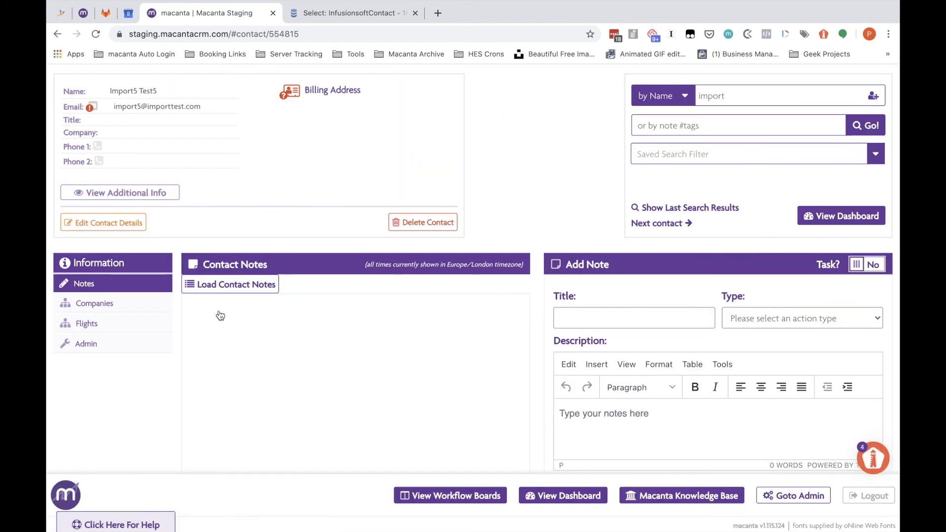
left_click(102, 323)
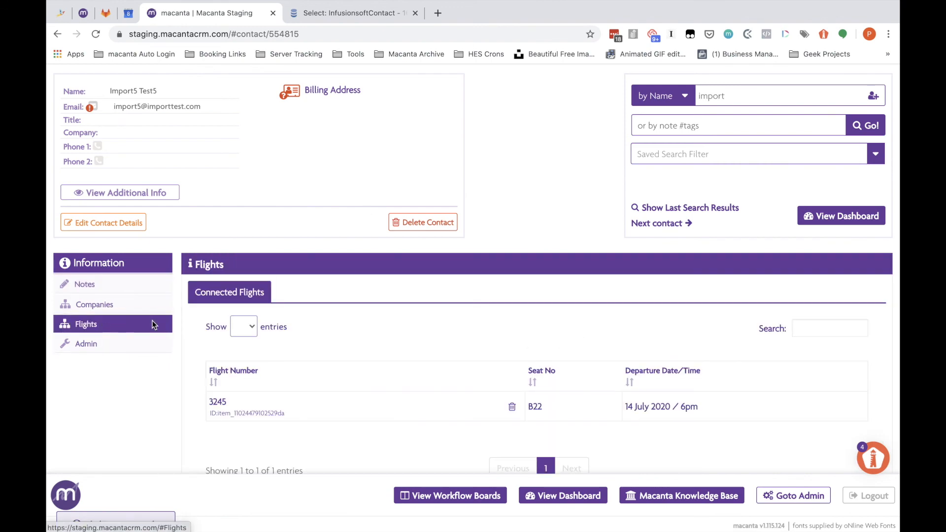
scroll(282, 407, "down", 3)
scroll(281, 407, "down", 5)
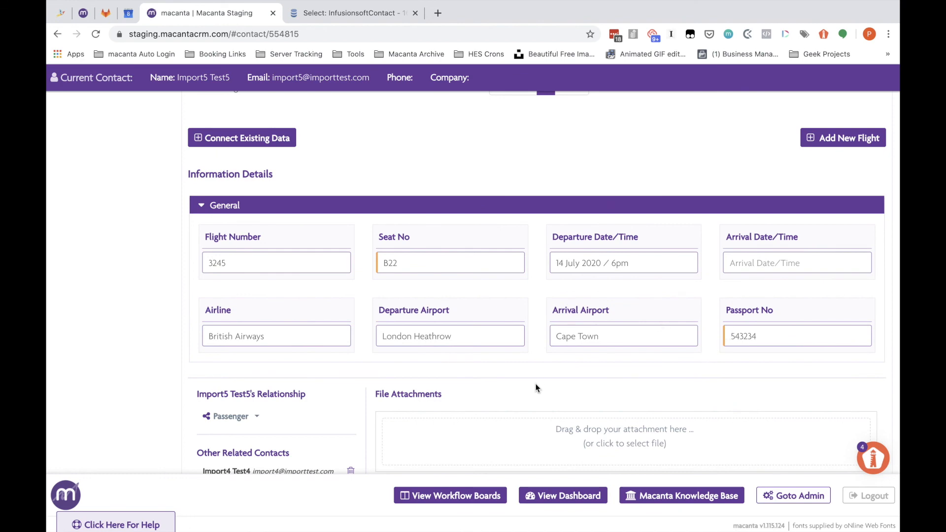
scroll(362, 305, "up", 4)
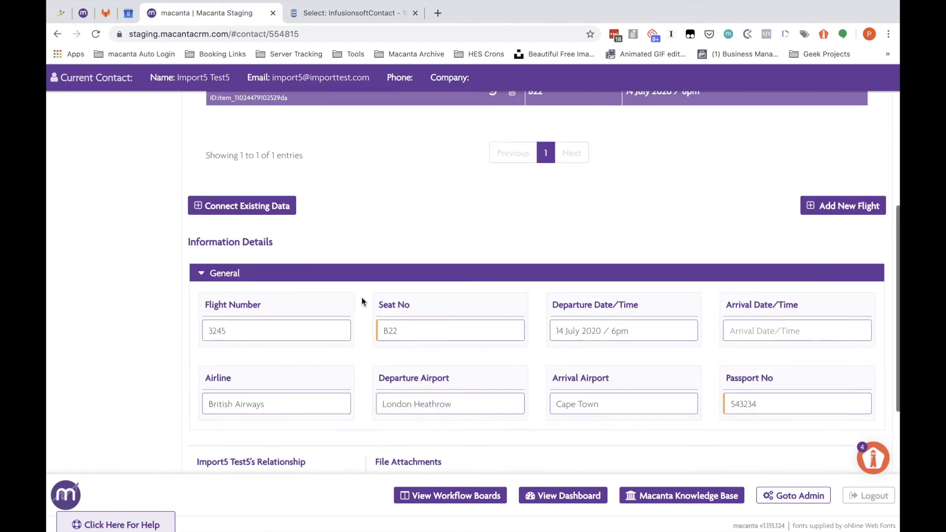